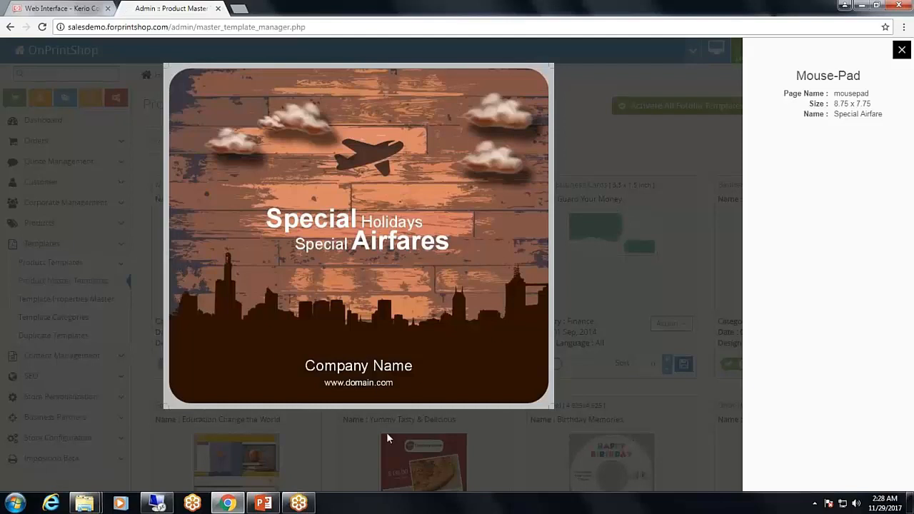
# - Close the Mouse-Pad template preview and create a new version of the Special Airfare master template
pyautogui.click(902, 49)
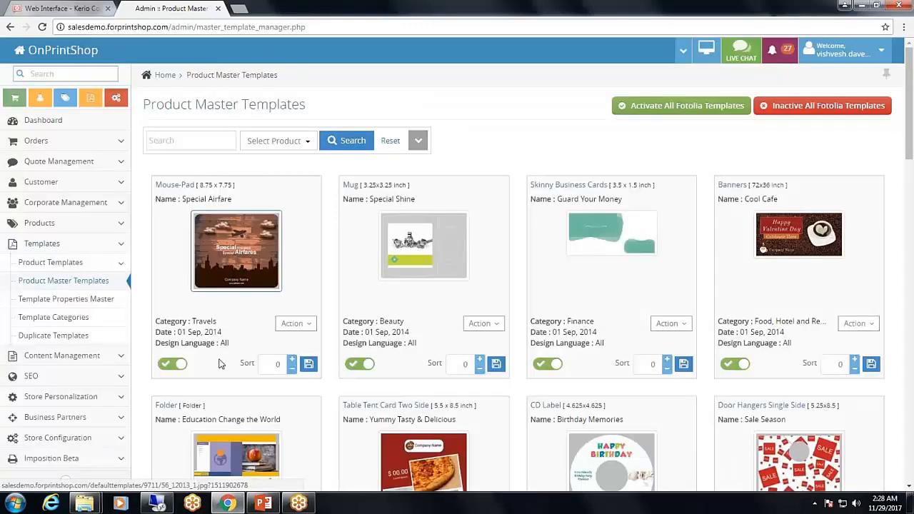
pyautogui.click(301, 325)
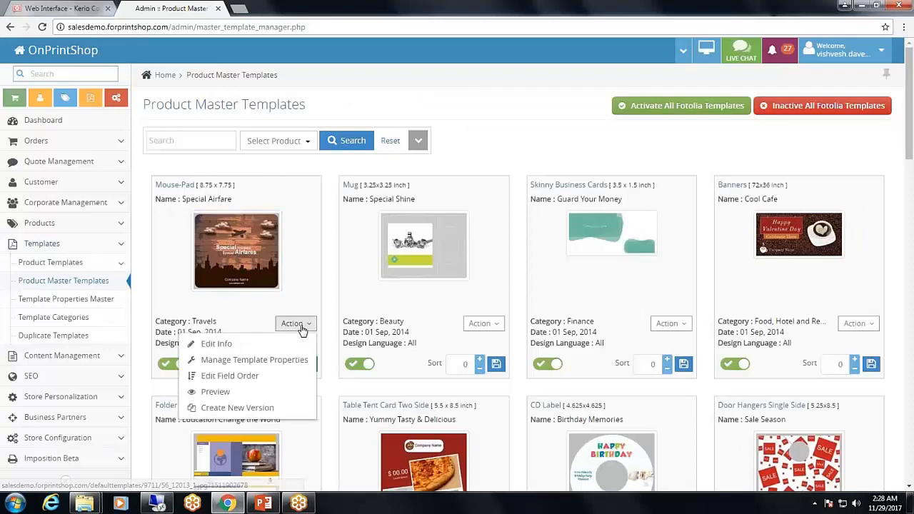
pyautogui.click(237, 408)
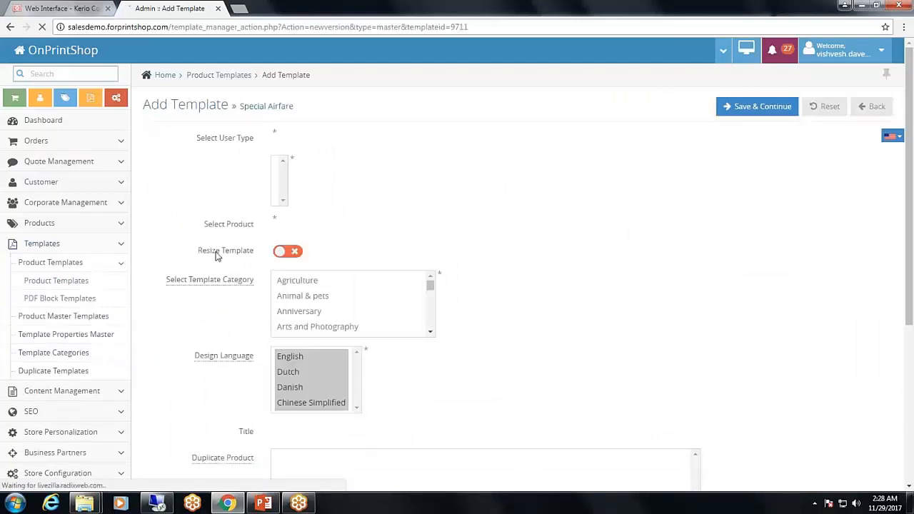
# - Set the new template's product to Standard Business Cards 2 x 3.5 and enable Resize Template
pyautogui.click(343, 142)
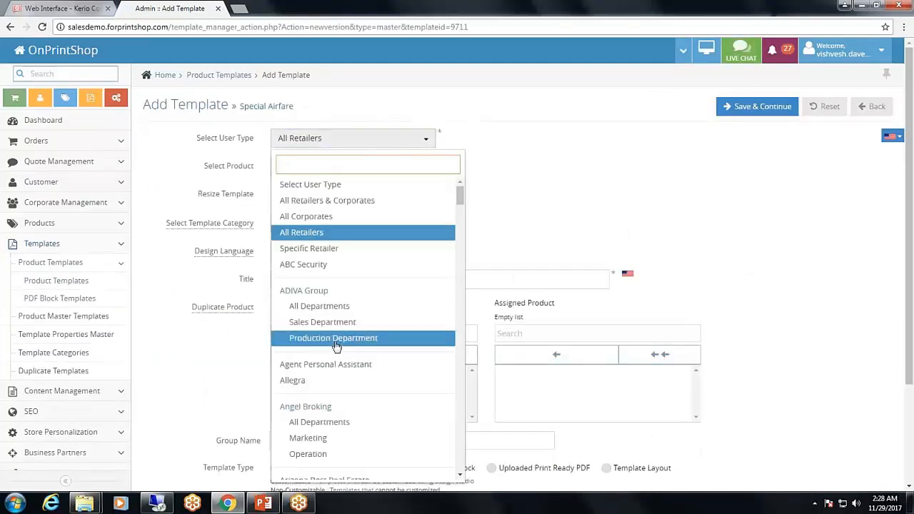
pyautogui.click(335, 140)
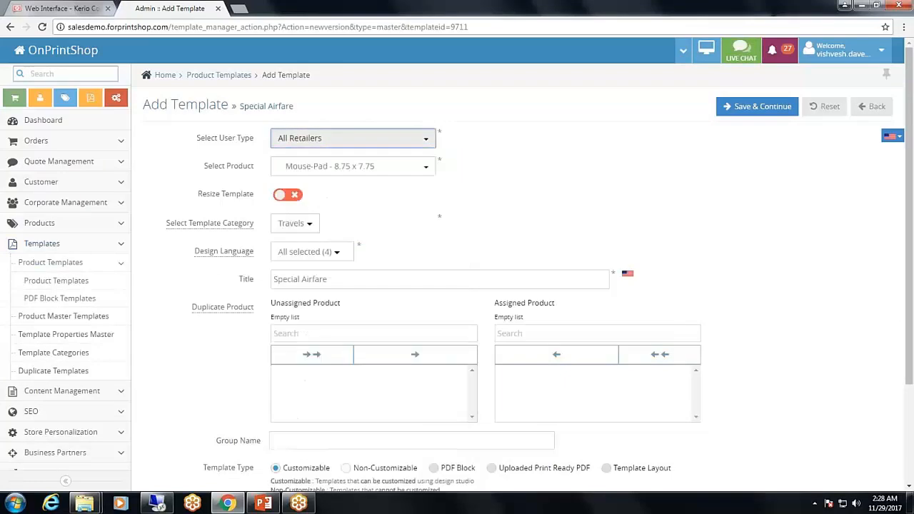
pyautogui.click(241, 174)
pyautogui.moveTo(252, 173); pyautogui.dragTo(263, 173)
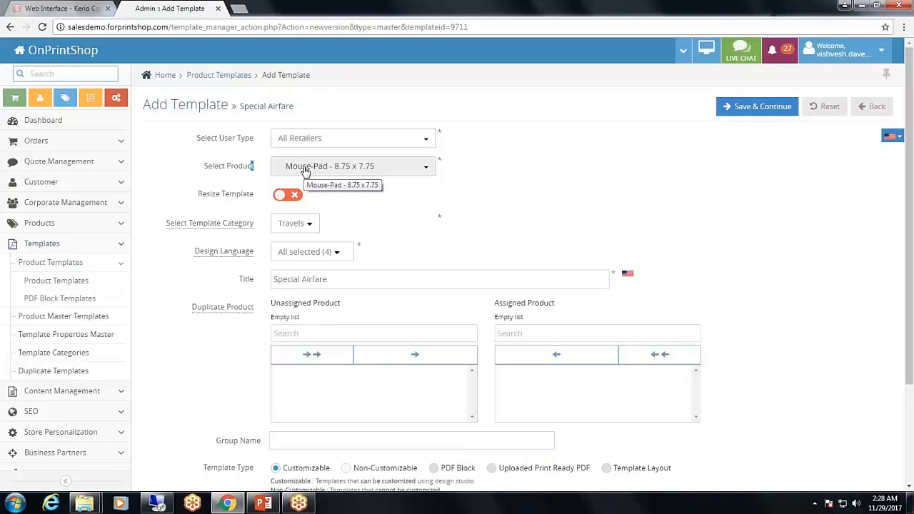
pyautogui.click(306, 168)
pyautogui.scroll(-10, 350, 310)
pyautogui.scroll(-5, 351, 294)
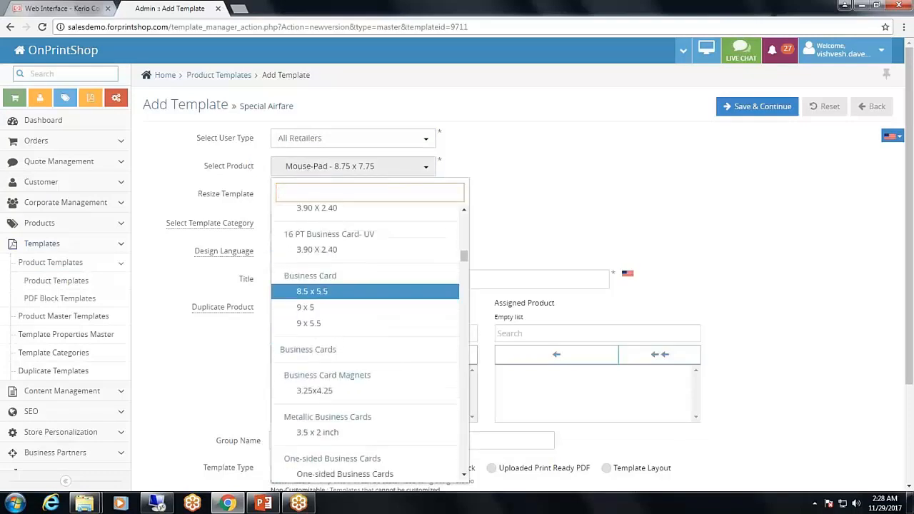
pyautogui.scroll(-1, 351, 300)
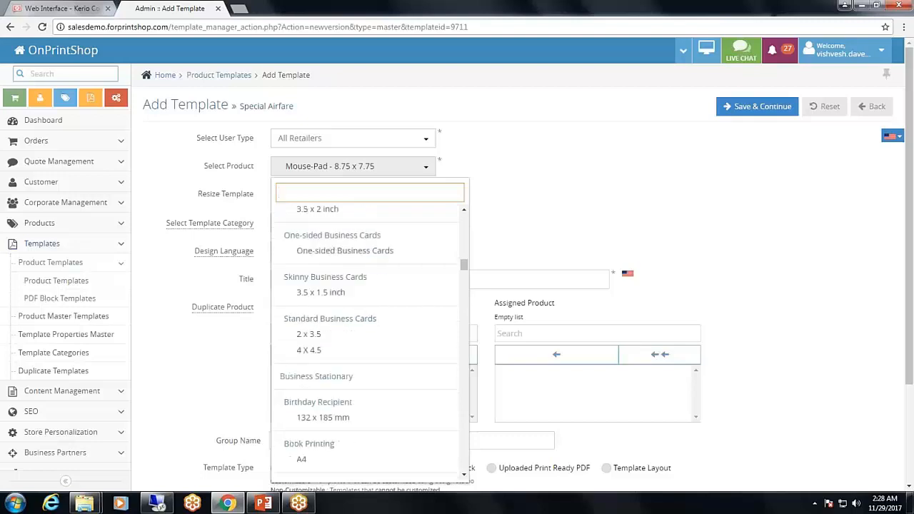
pyautogui.click(310, 336)
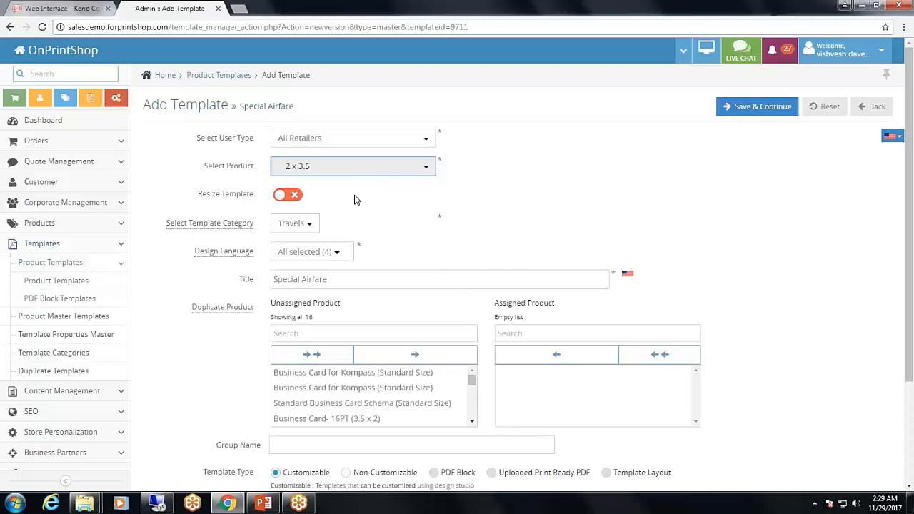
pyautogui.click(285, 195)
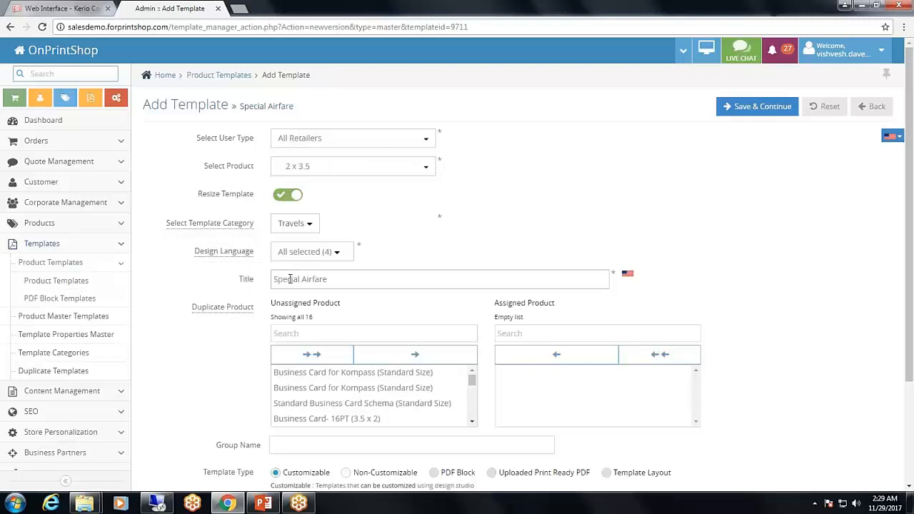
pyautogui.moveTo(276, 280); pyautogui.dragTo(361, 280)
pyautogui.click(360, 279)
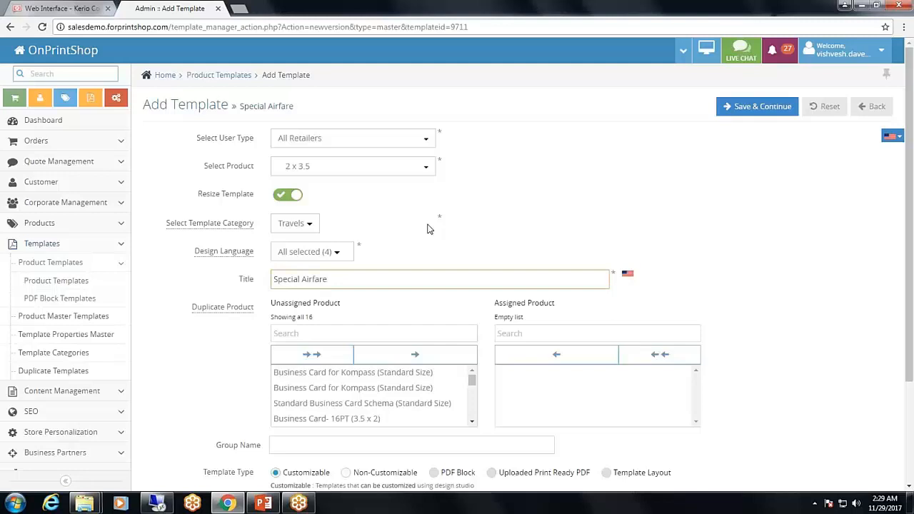
# - Assign the first Business Card for Kompass (Standard Size) as a duplicate product and return it to the unassigned products
pyautogui.click(361, 376)
pyautogui.scroll(-5, 360, 386)
pyautogui.scroll(-2, 357, 403)
pyautogui.scroll(5, 347, 268)
pyautogui.scroll(1, 342, 258)
pyautogui.click(415, 219)
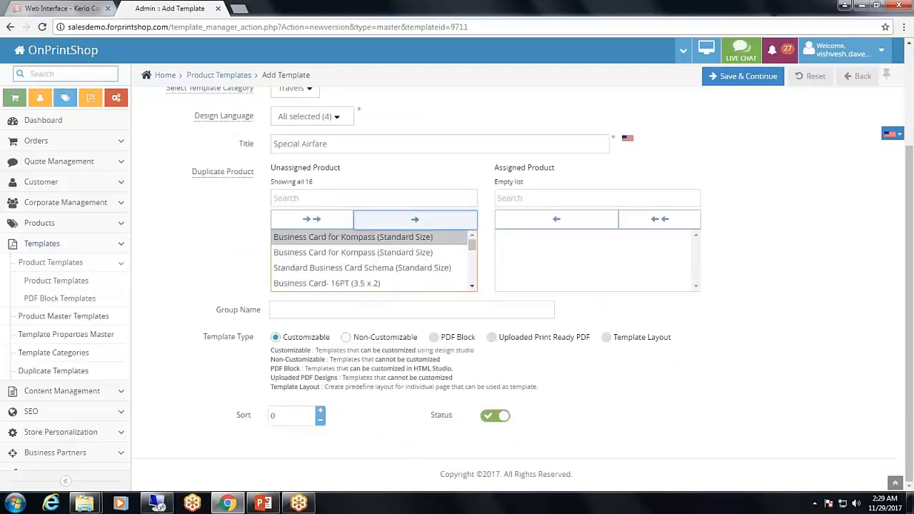
pyautogui.click(556, 221)
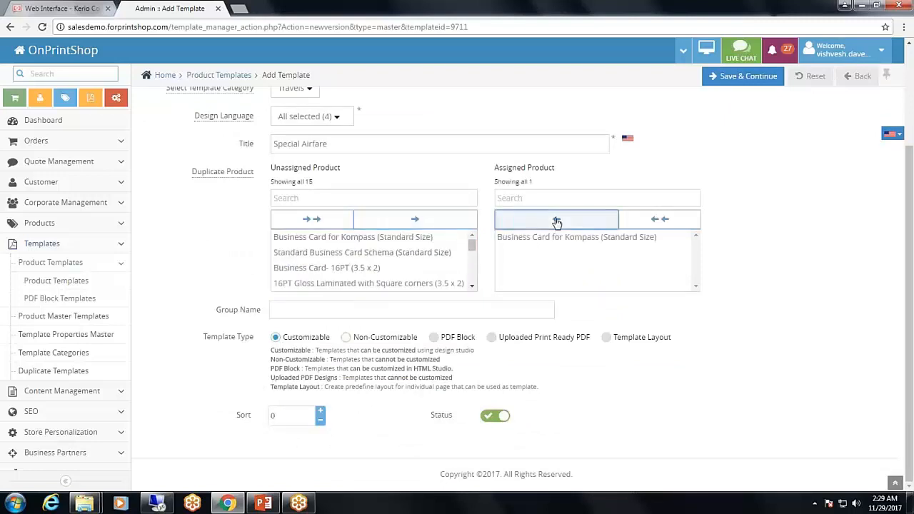
pyautogui.click(655, 219)
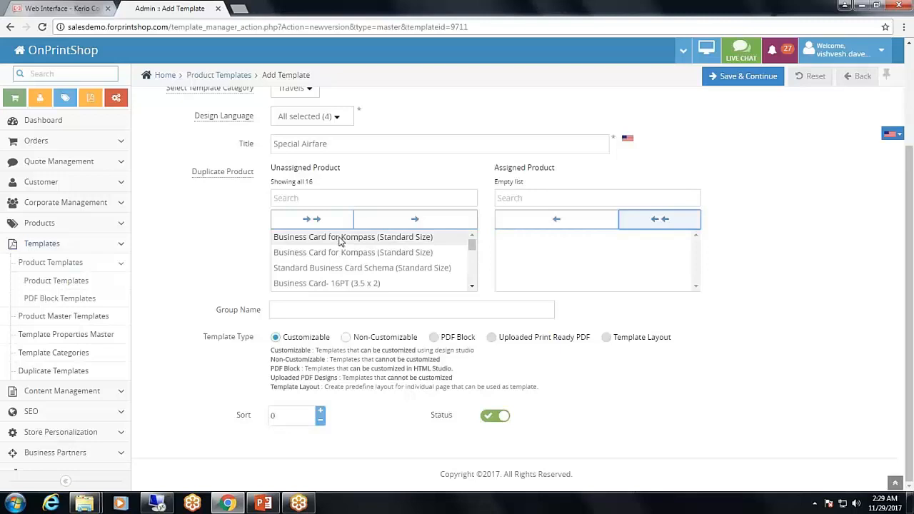
# - Save the new Special Airfare template's details and continue to its design
pyautogui.moveTo(255, 176); pyautogui.dragTo(183, 198)
pyautogui.click(210, 228)
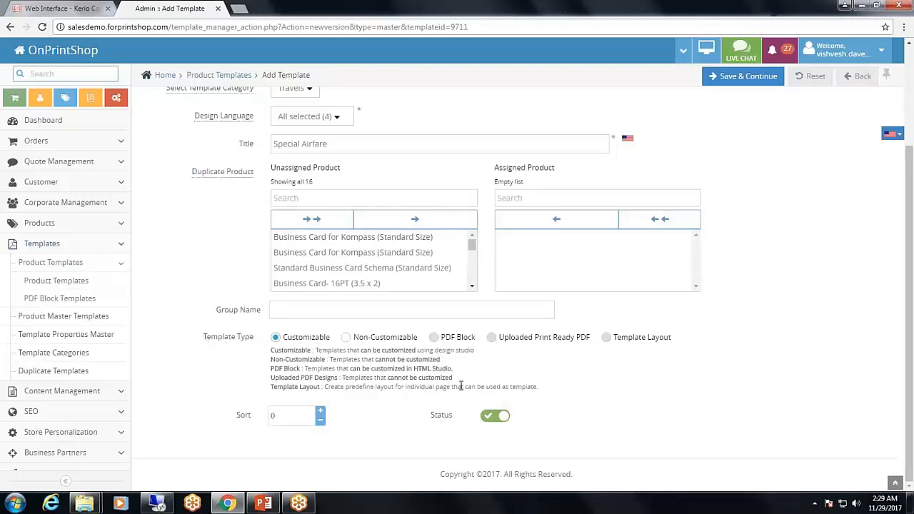
pyautogui.moveTo(255, 419); pyautogui.dragTo(232, 417)
pyautogui.click(746, 75)
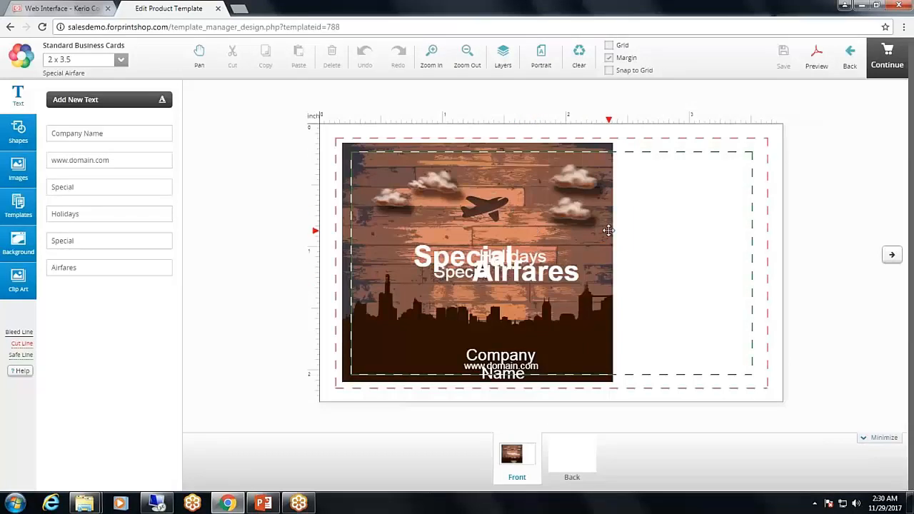
# - Stretch the background image horizontally to the card's right cut line
pyautogui.click(519, 205)
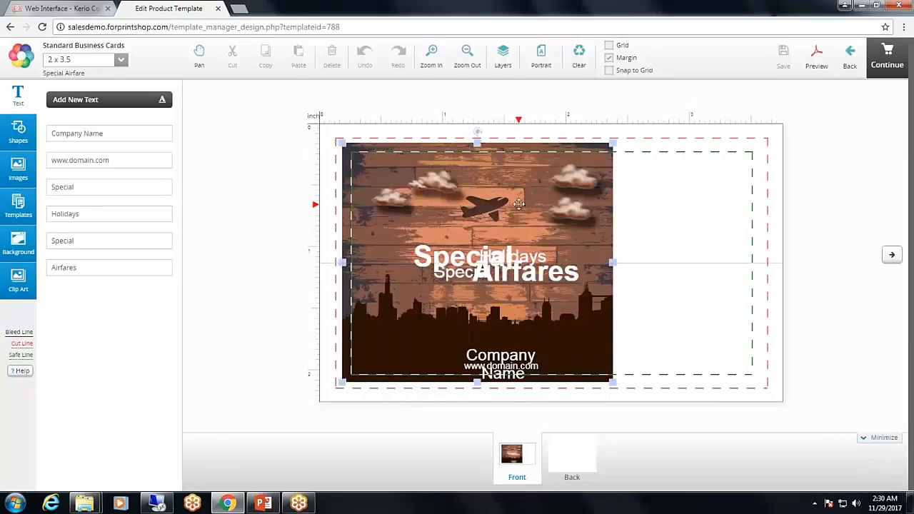
pyautogui.moveTo(613, 263); pyautogui.dragTo(768, 264)
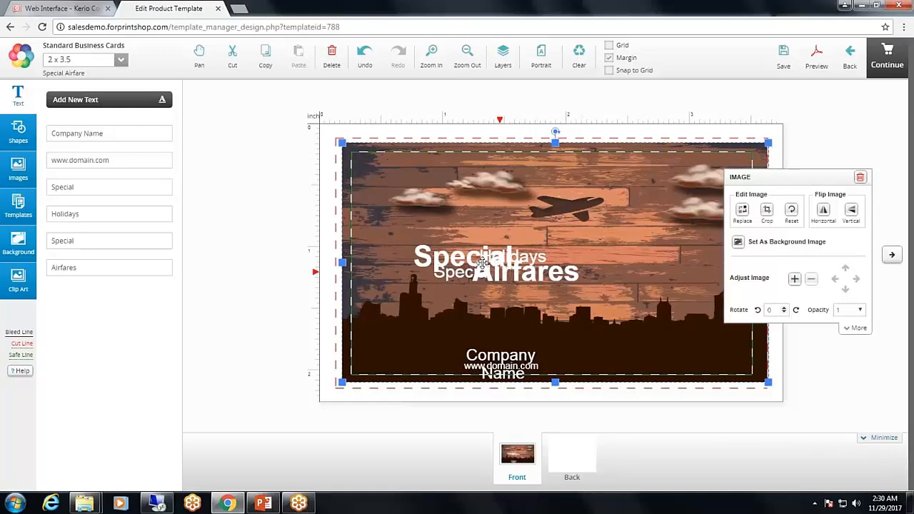
# - Arrange the bold "Special" and "Airfares" texts on the card's left half and the lighter "Special" and "Holidays" on its right
pyautogui.moveTo(459, 258); pyautogui.dragTo(432, 245)
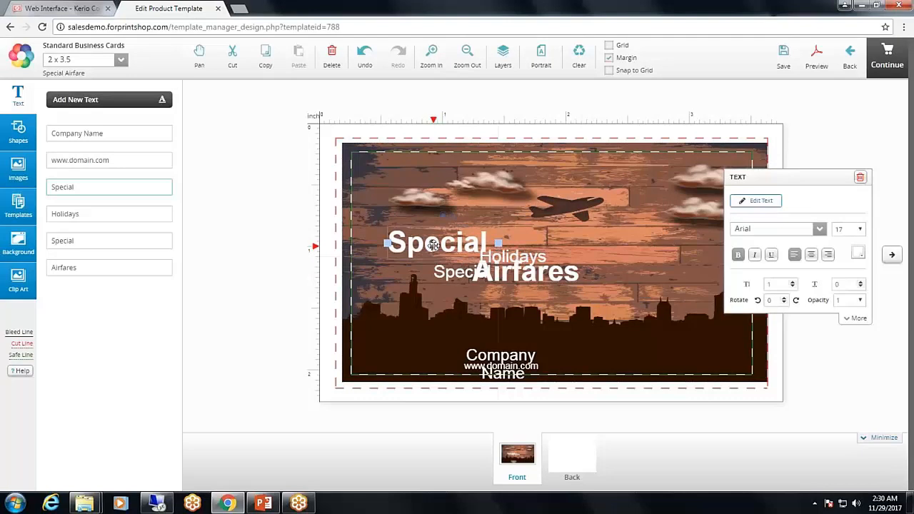
pyautogui.moveTo(502, 272)
pyautogui.mouseDown()
pyautogui.moveTo(408, 266)
pyautogui.moveTo(414, 272)
pyautogui.mouseUp()
pyautogui.click(526, 259)
pyautogui.moveTo(525, 259); pyautogui.dragTo(689, 284)
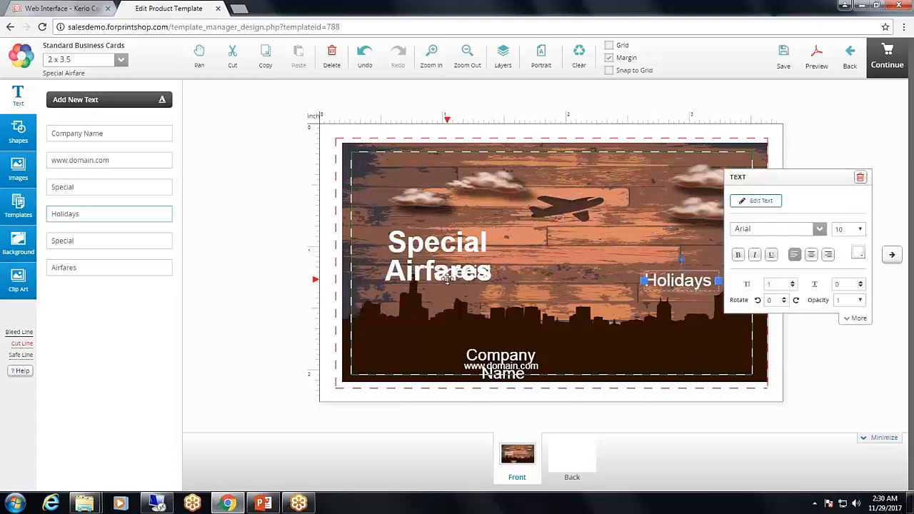
pyautogui.click(446, 279)
pyautogui.moveTo(499, 279); pyautogui.dragTo(655, 265)
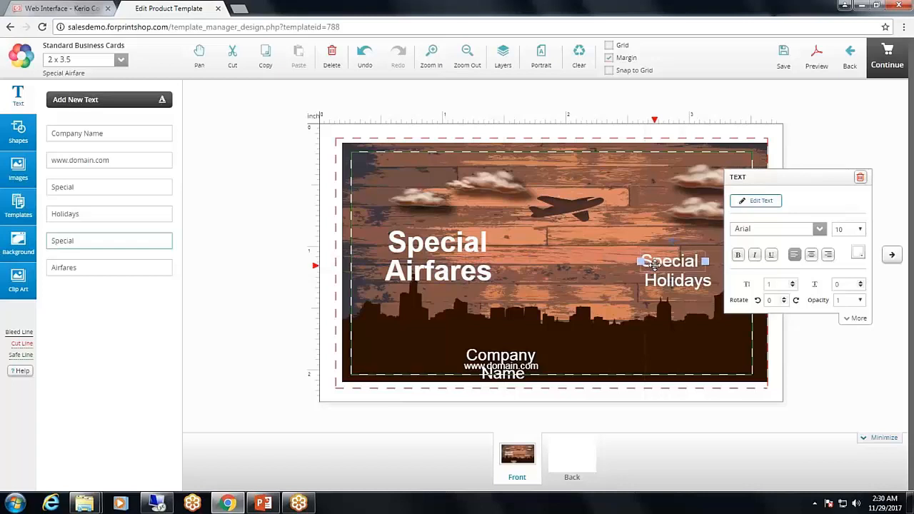
pyautogui.moveTo(510, 360)
pyautogui.mouseDown()
pyautogui.moveTo(586, 338)
pyautogui.moveTo(585, 323)
pyautogui.mouseUp()
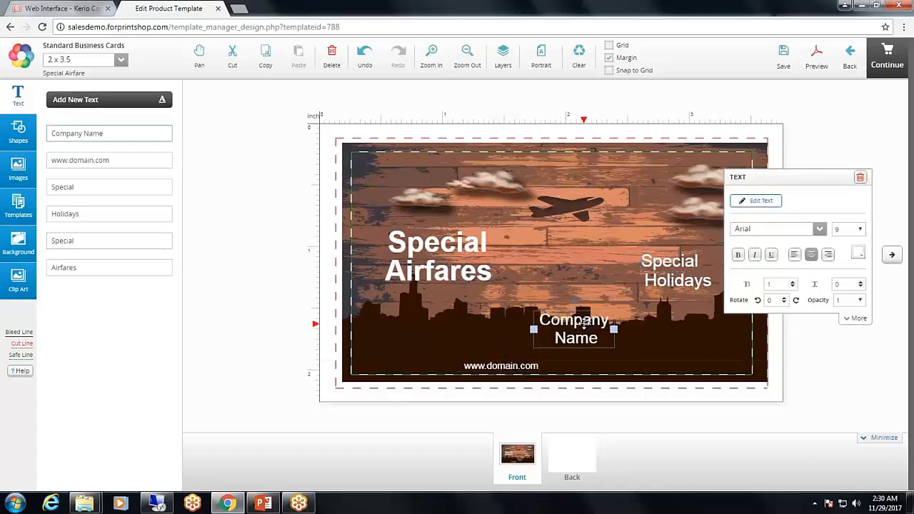
pyautogui.click(512, 367)
pyautogui.moveTo(512, 366); pyautogui.dragTo(574, 361)
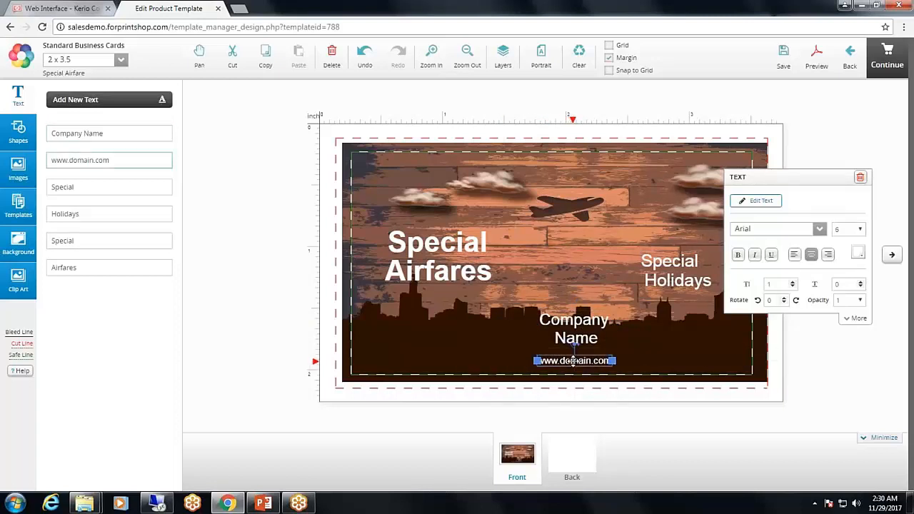
pyautogui.click(563, 263)
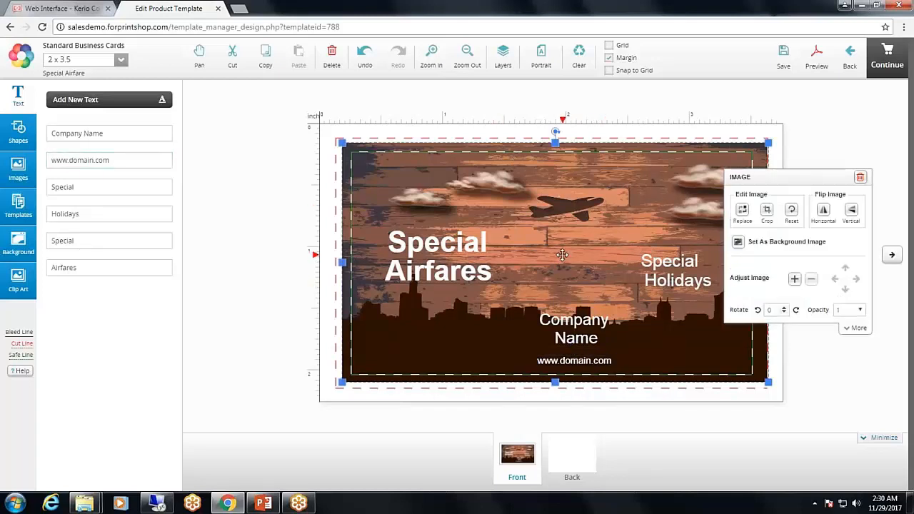
# - Finish the design and preview the new Special Airfare template for Standard Business Cards
pyautogui.click(889, 59)
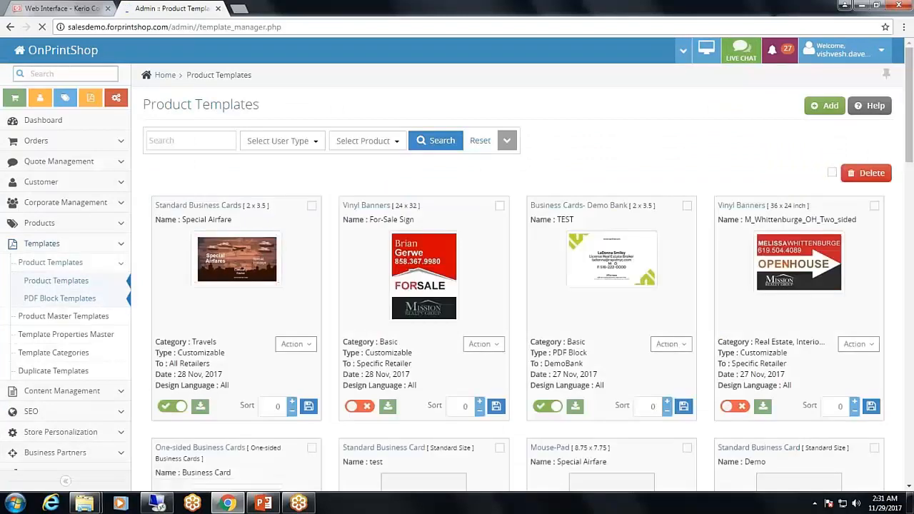
pyautogui.click(295, 344)
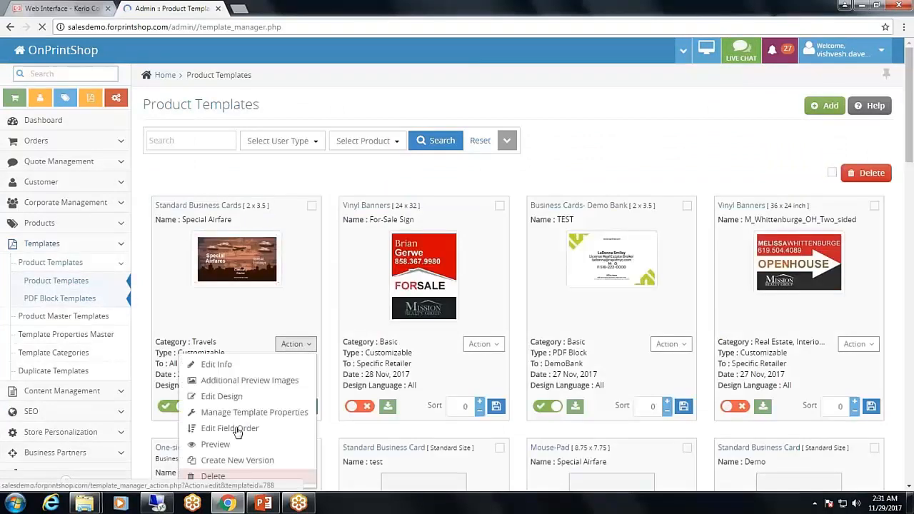
pyautogui.click(215, 444)
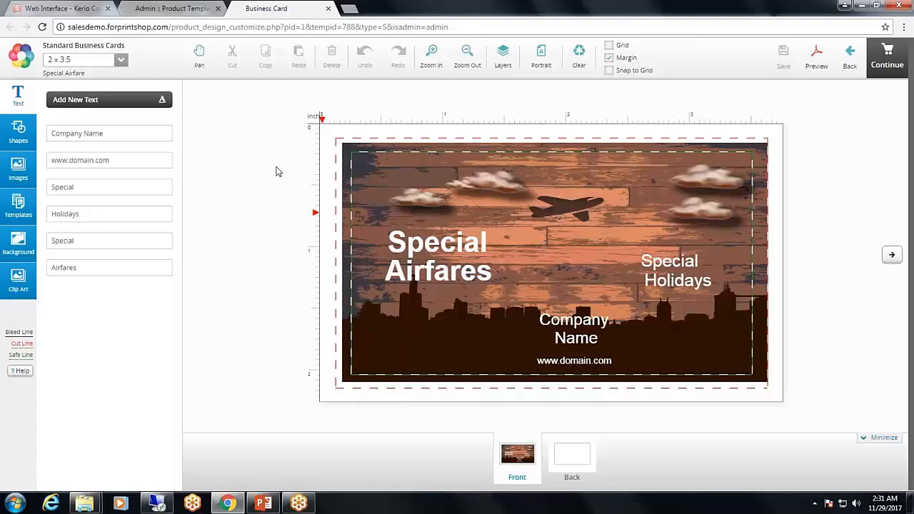
# - Return to the admin's template management and open the Duplicate Templates page
pyautogui.click(183, 10)
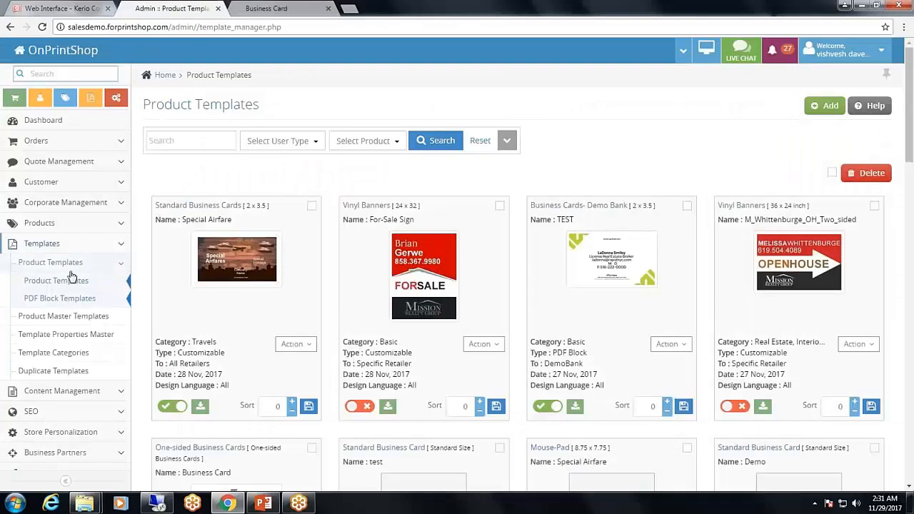
pyautogui.click(57, 371)
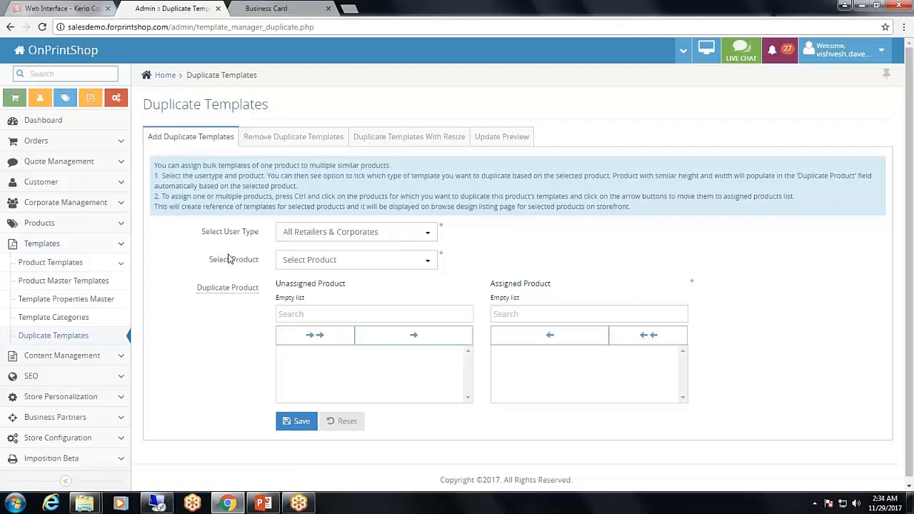
pyautogui.click(297, 264)
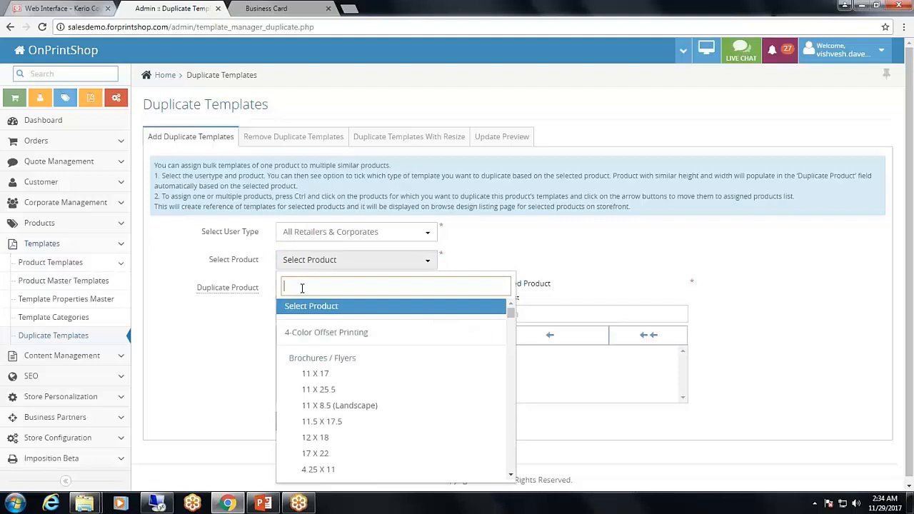
pyautogui.click(641, 153)
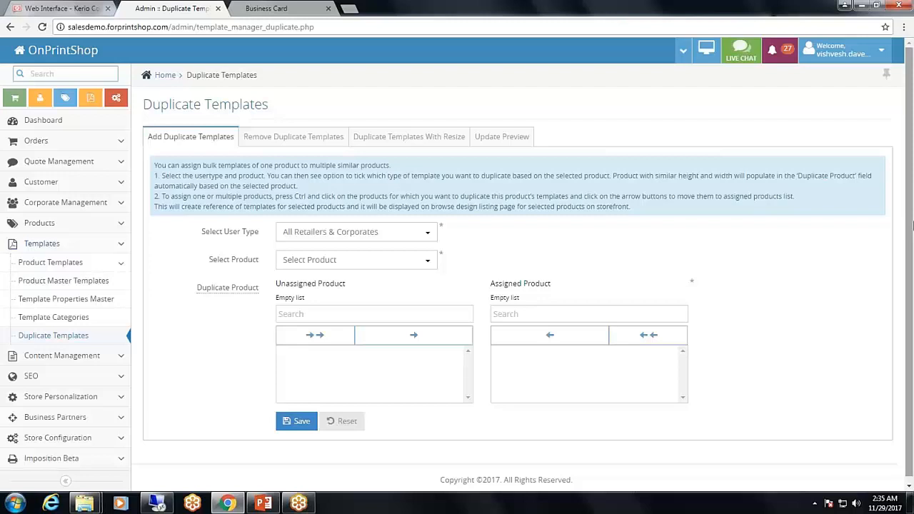
pyautogui.click(329, 262)
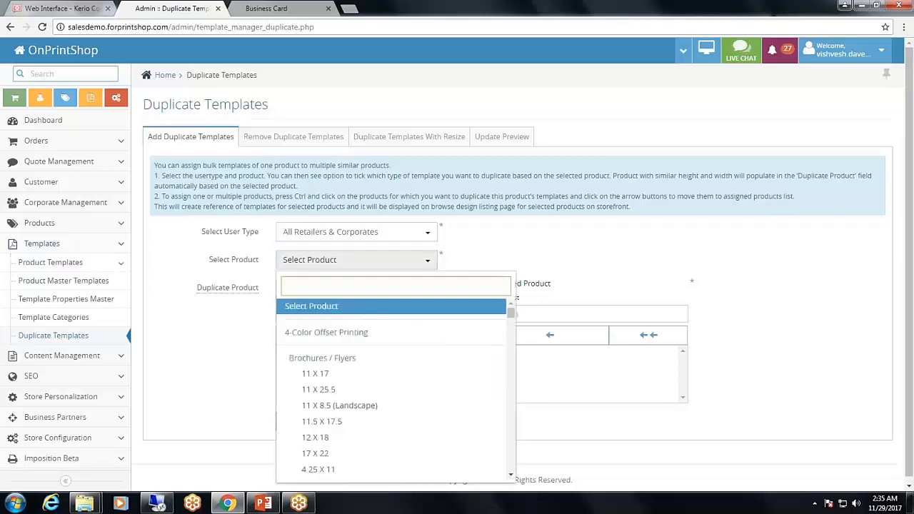
pyautogui.moveTo(511, 313); pyautogui.dragTo(511, 345)
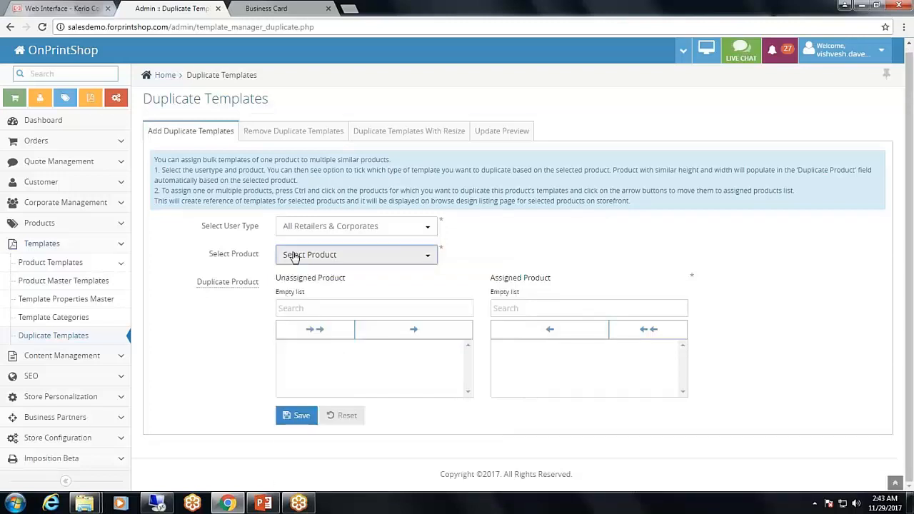
# - Choose Standard Business Cards 2 x 3.5 as the product whose templates are duplicated
pyautogui.click(294, 255)
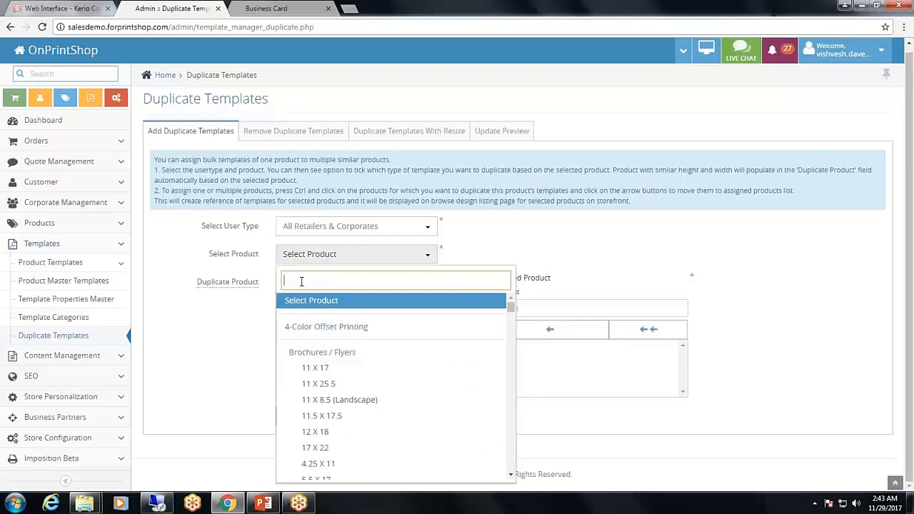
pyautogui.write('Standard Business Cards')
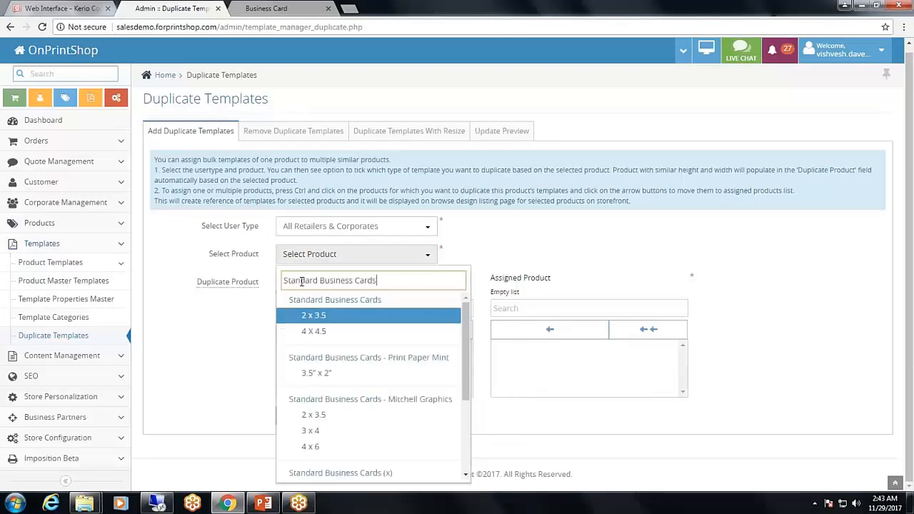
pyautogui.click(312, 319)
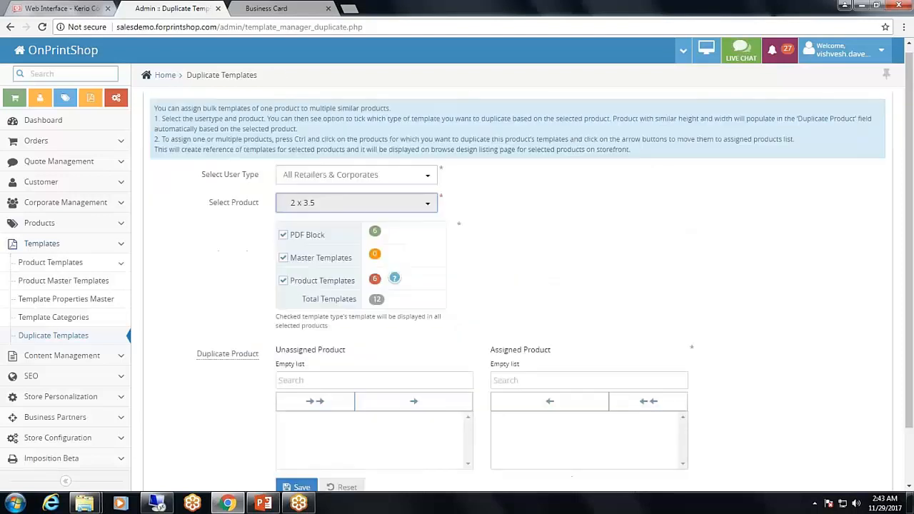
# - Assign the unassigned product Business Card- 16PT (3.5 x 2) to receive the duplicate templates
pyautogui.scroll(-1, 310, 317)
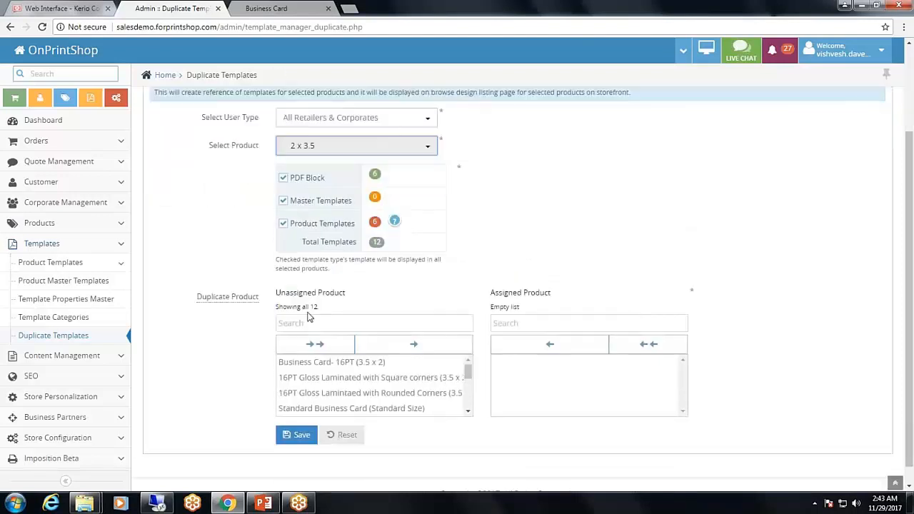
pyautogui.click(305, 365)
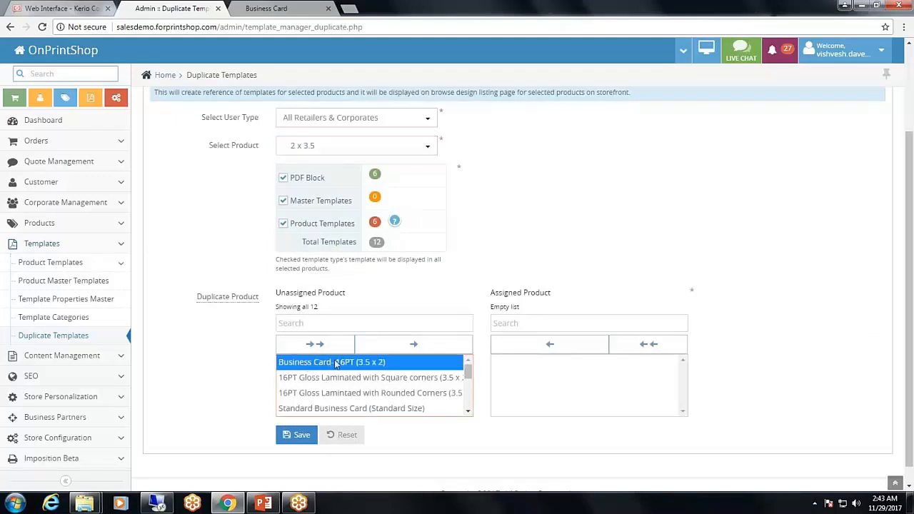
pyautogui.click(413, 345)
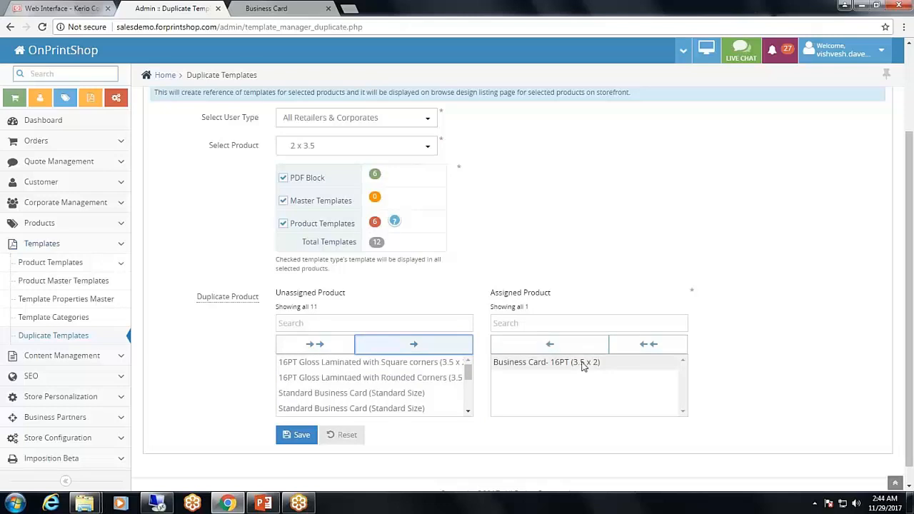
pyautogui.scroll(-1, 453, 245)
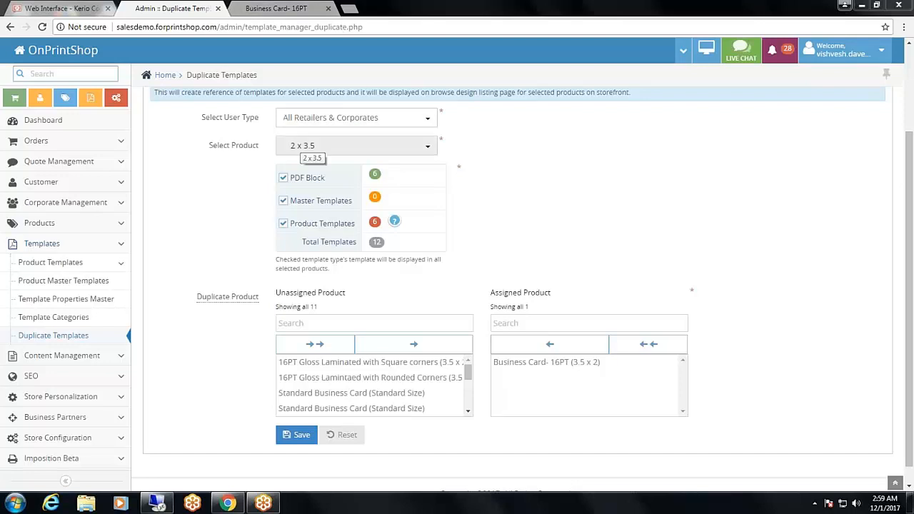
# - Examine the browsable designs of the Business Card- 16PT product on the storefront
pyautogui.hotkey('ctrl', 'Tab')
pyautogui.scroll(-4, 520, 170)
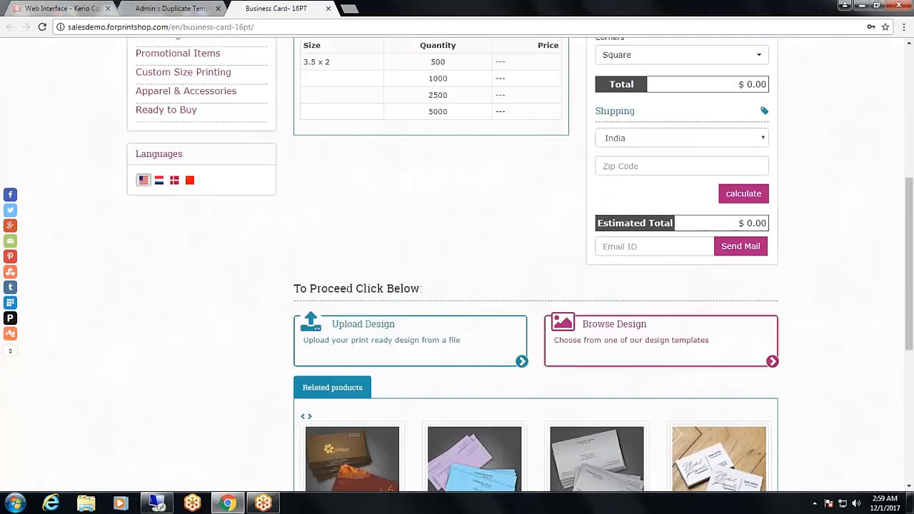
pyautogui.click(661, 341)
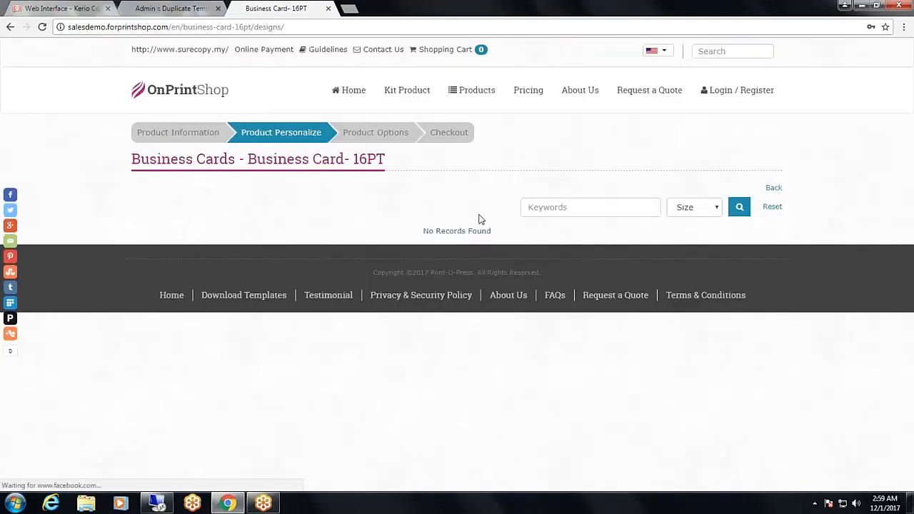
pyautogui.moveTo(414, 233); pyautogui.dragTo(512, 233)
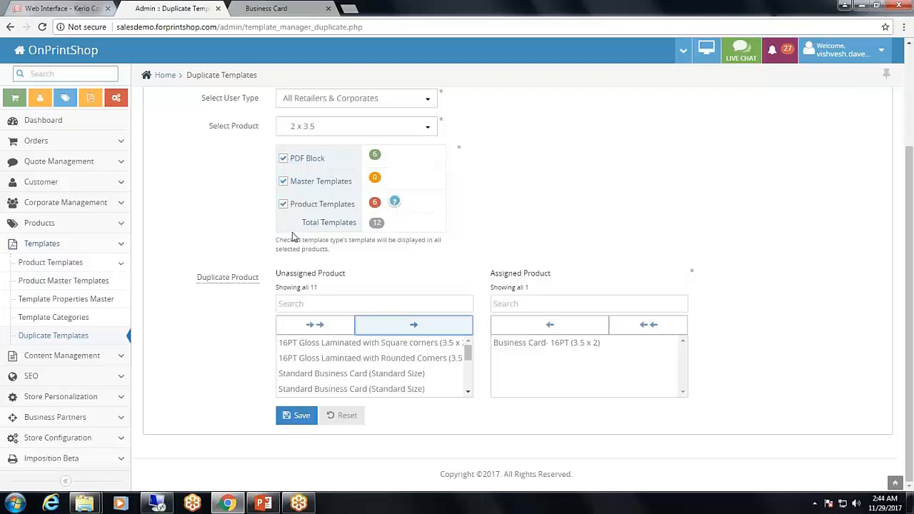
# - Save the duplicate template assignment and reload the storefront's Business Card- 16PT designs page
pyautogui.click(295, 416)
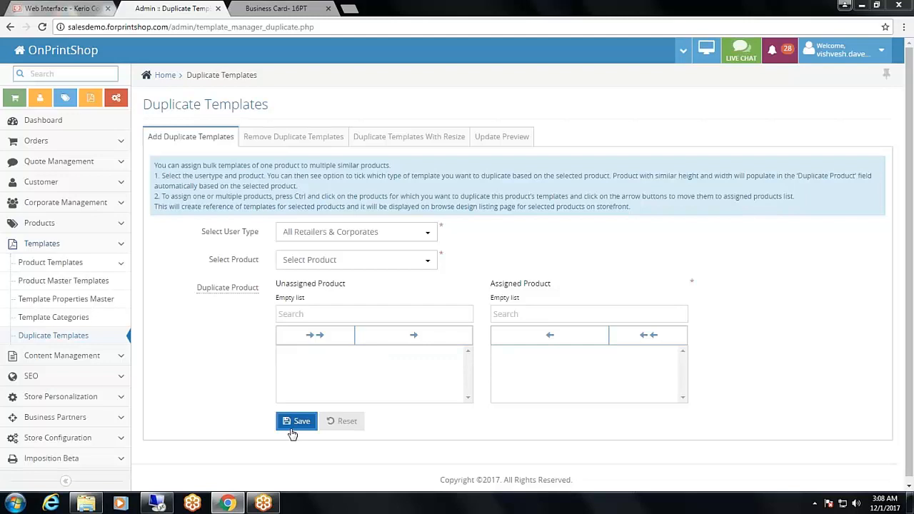
pyautogui.click(275, 8)
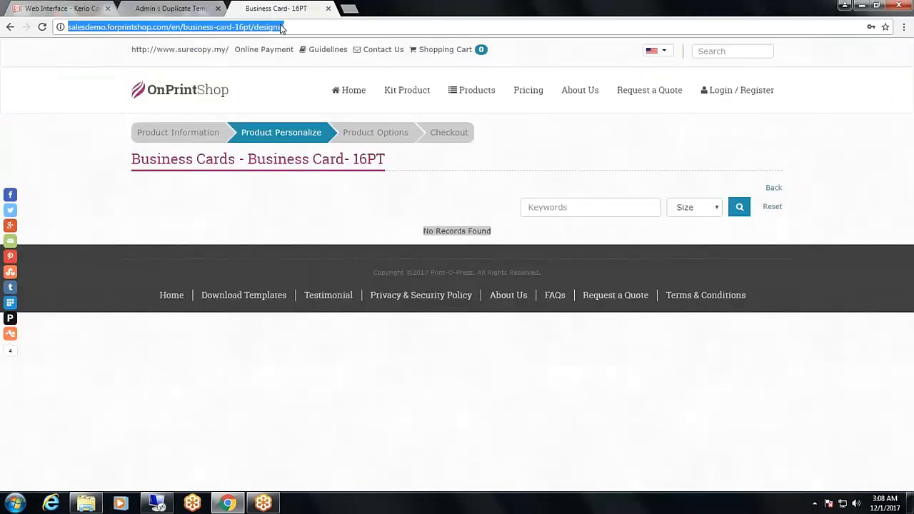
pyautogui.moveTo(425, 233); pyautogui.dragTo(503, 231)
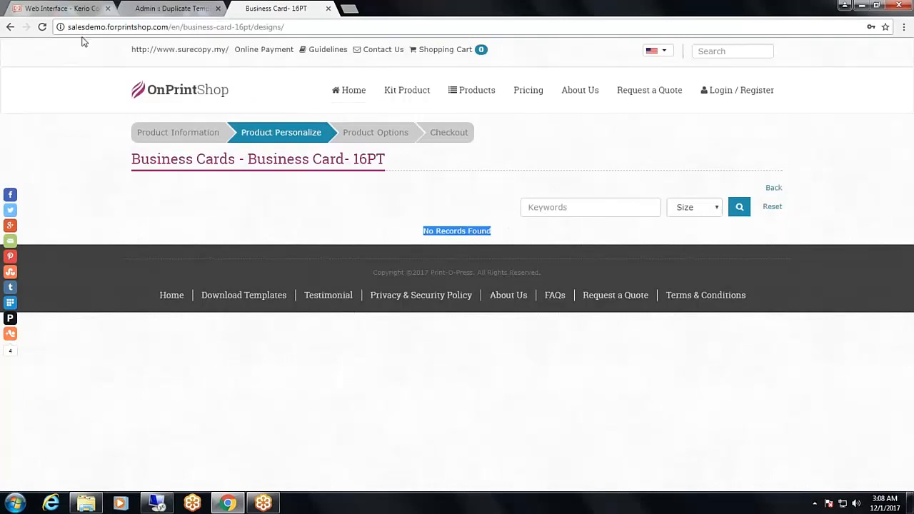
pyautogui.click(42, 29)
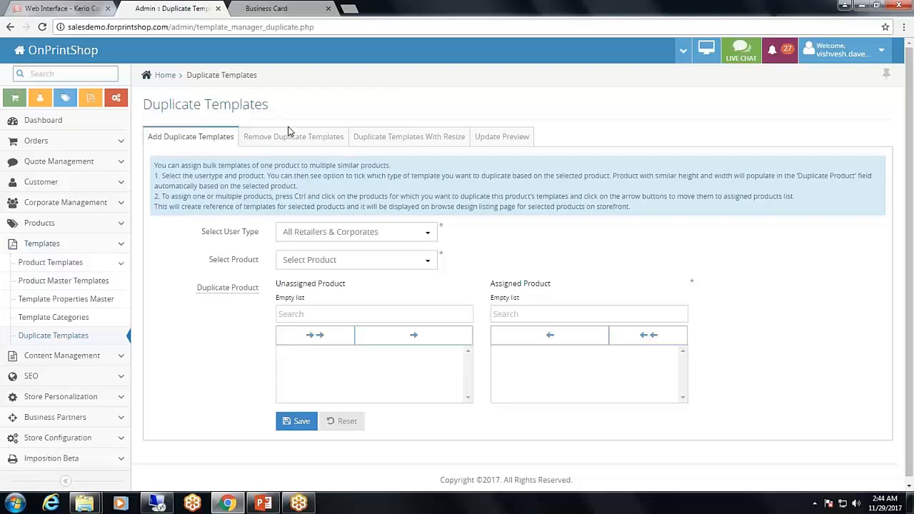
# - Open the removal of duplicate templates and choose Business Card- 16PT, size 3.5 x 2, as the product
pyautogui.click(290, 132)
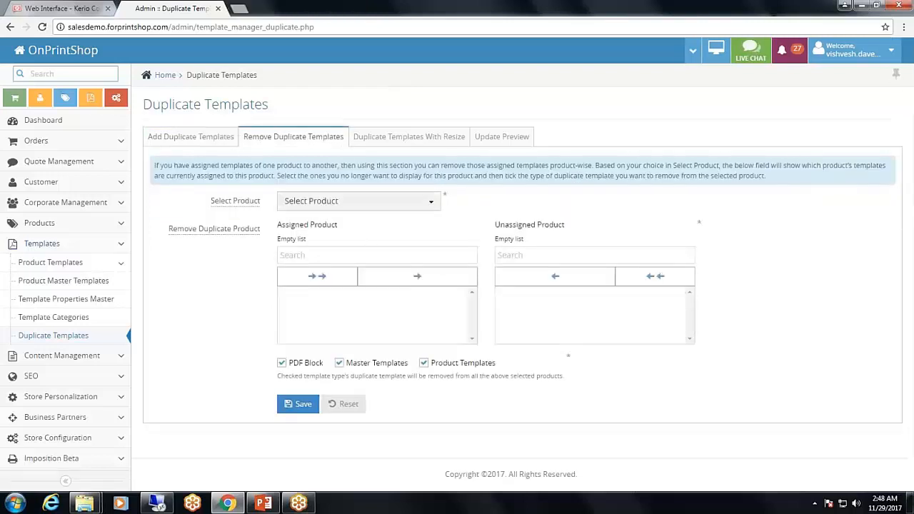
pyautogui.click(431, 203)
pyautogui.write('Business Card- 16PT')
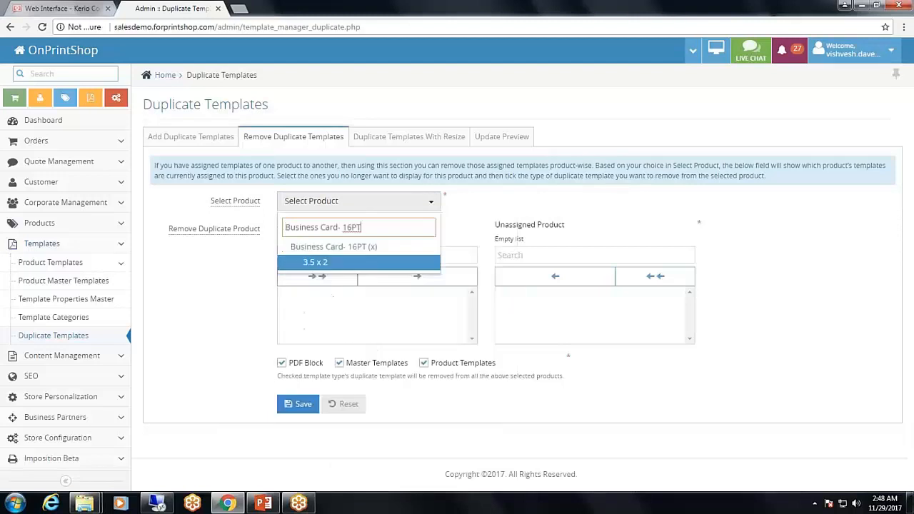
pyautogui.click(317, 264)
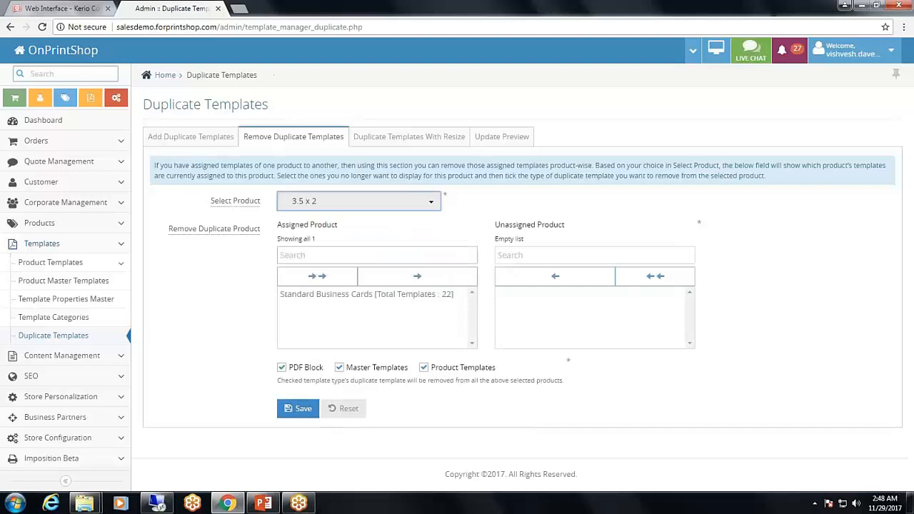
# - Unassign Standard Business Cards for PDF Block, Master Templates and Product Templates, and save the removal
pyautogui.moveTo(290, 367); pyautogui.dragTo(498, 372)
pyautogui.click(513, 376)
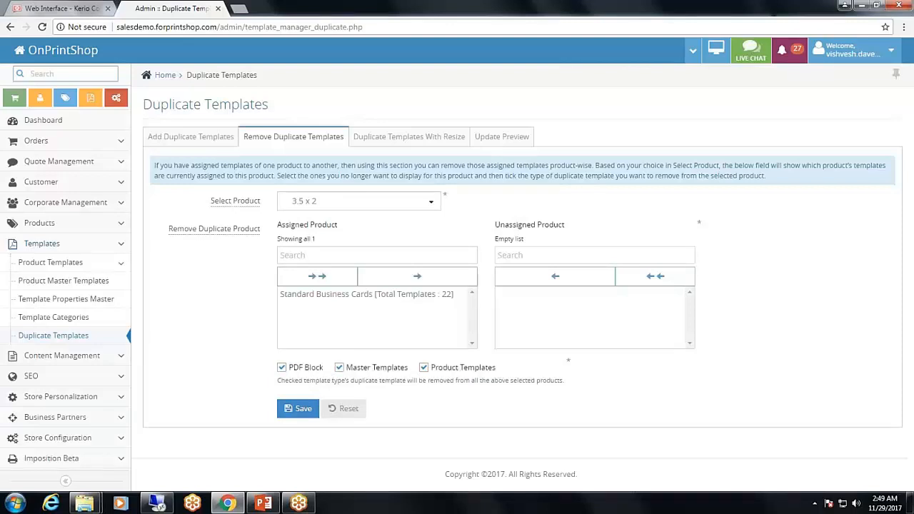
pyautogui.click(293, 412)
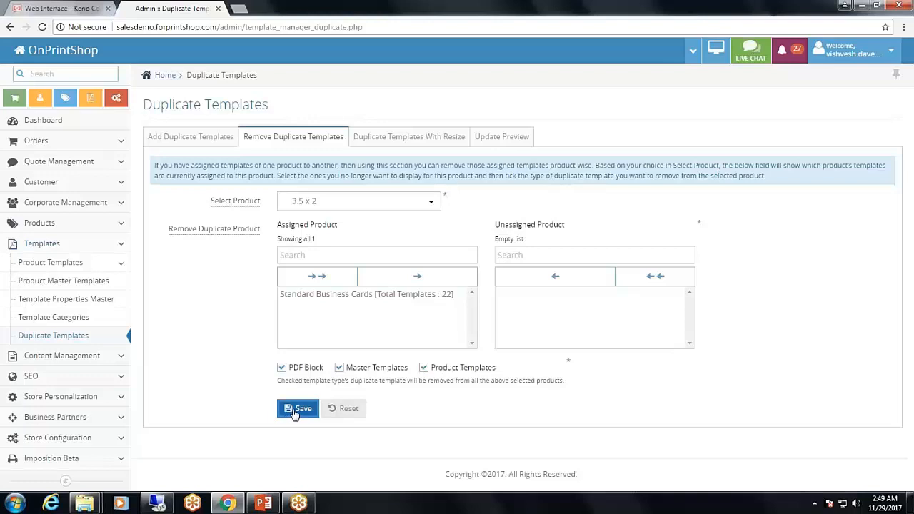
pyautogui.click(304, 300)
pyautogui.click(409, 276)
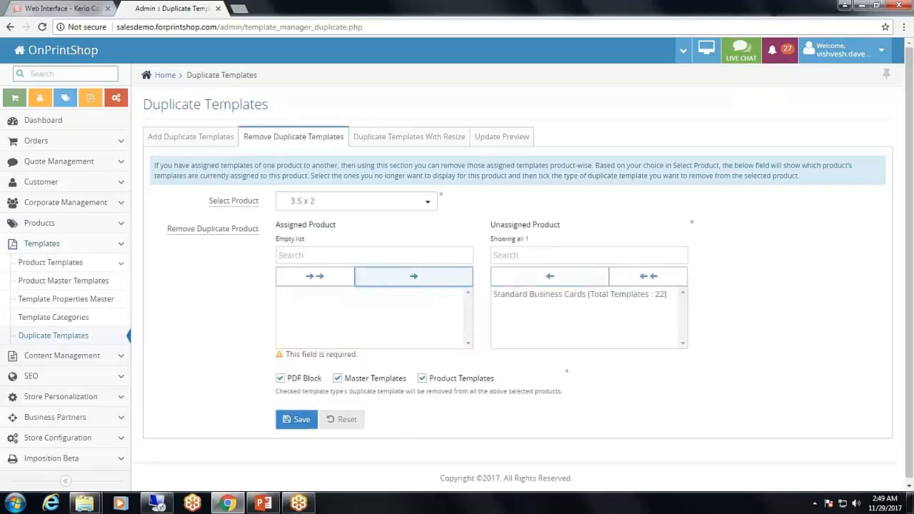
pyautogui.click(293, 420)
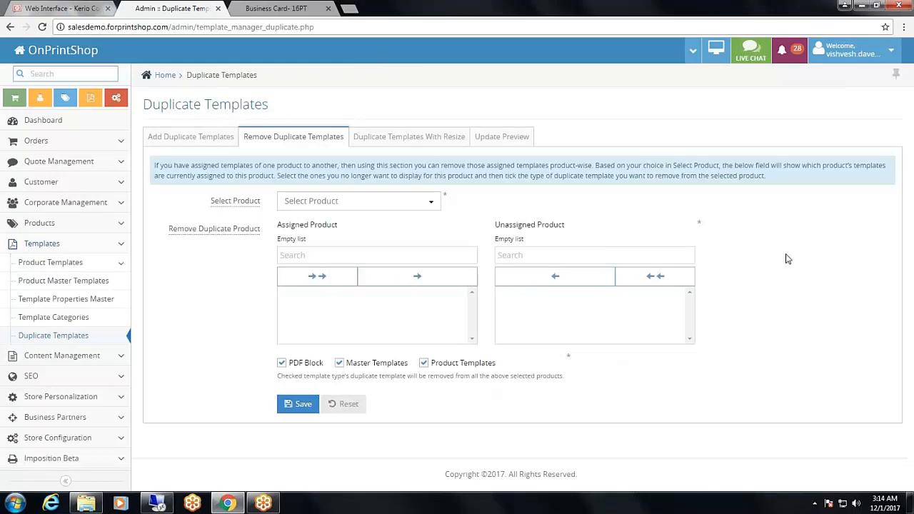
# - Reload the storefront's Business Card- 16PT designs page to check the effect of the removal
pyautogui.click(271, 8)
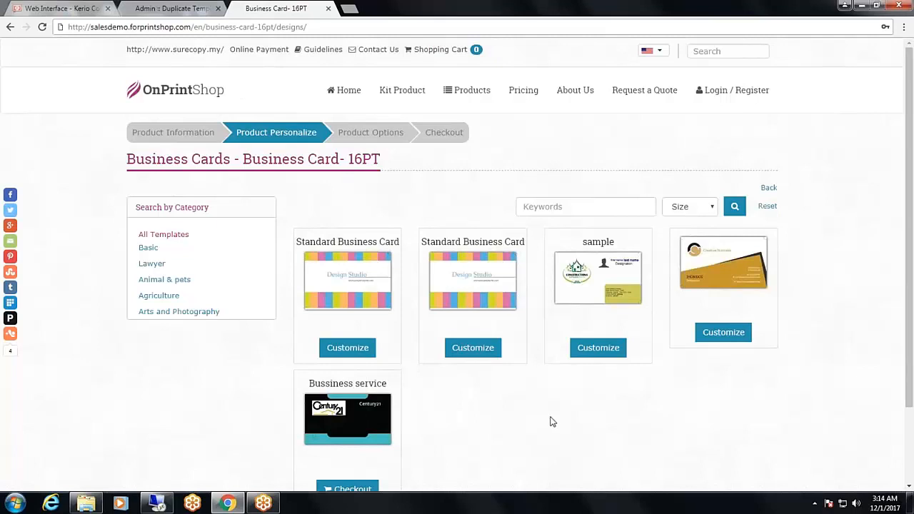
pyautogui.click(42, 28)
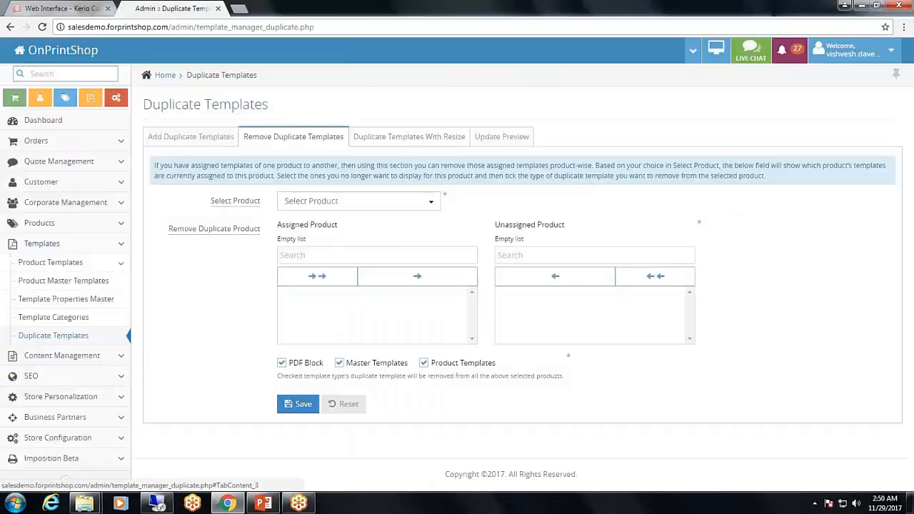
# - Set up a resized duplication of Master Templates with the 11 X 25.5 brochure as source product and 8 X 10 as new product
pyautogui.click(408, 137)
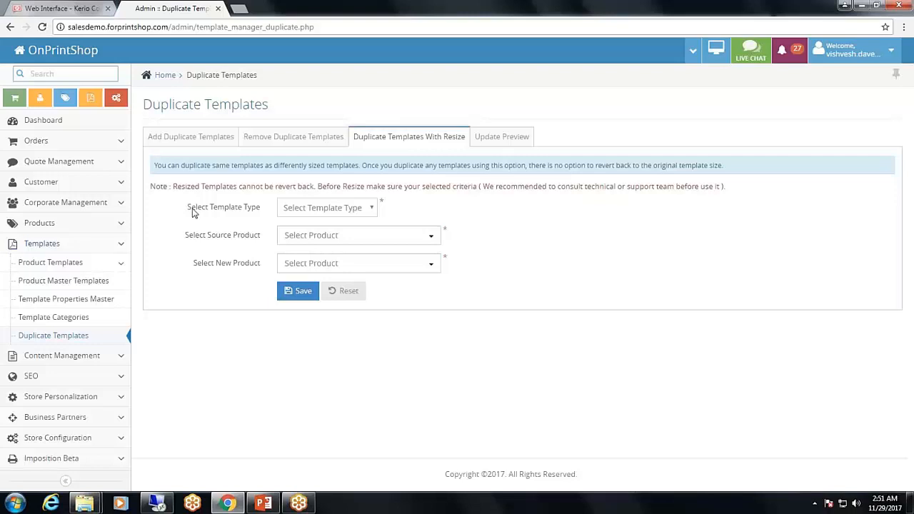
pyautogui.click(315, 210)
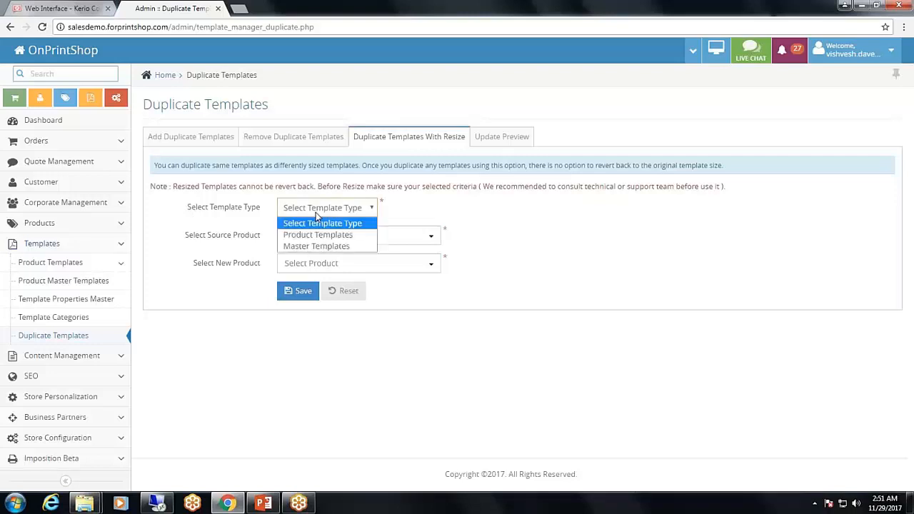
pyautogui.click(316, 246)
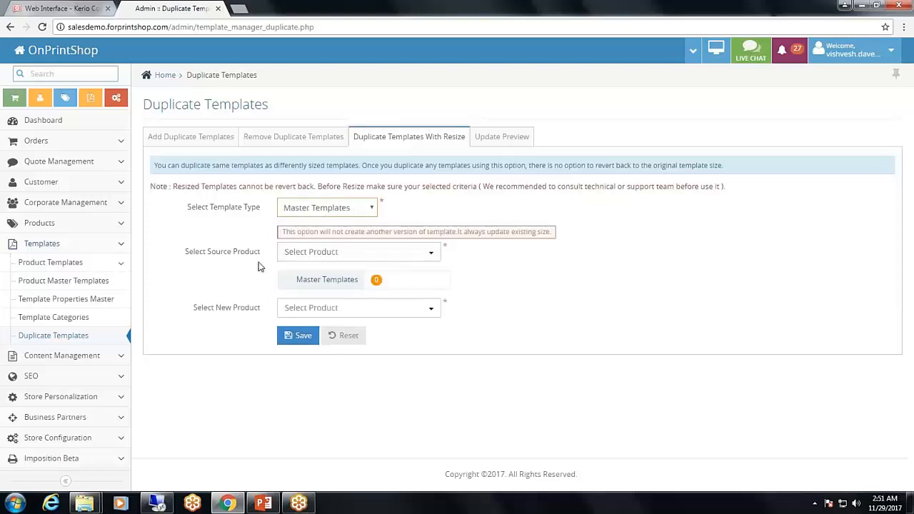
pyautogui.click(321, 252)
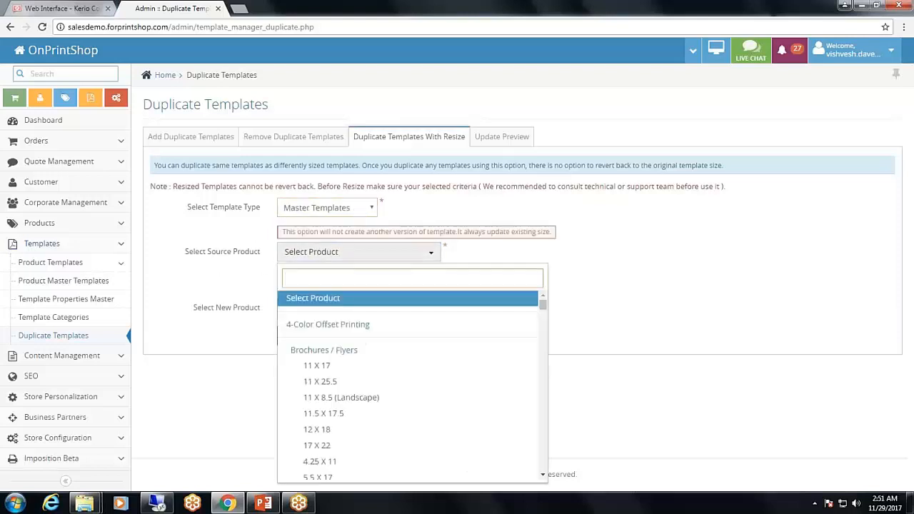
pyautogui.click(331, 382)
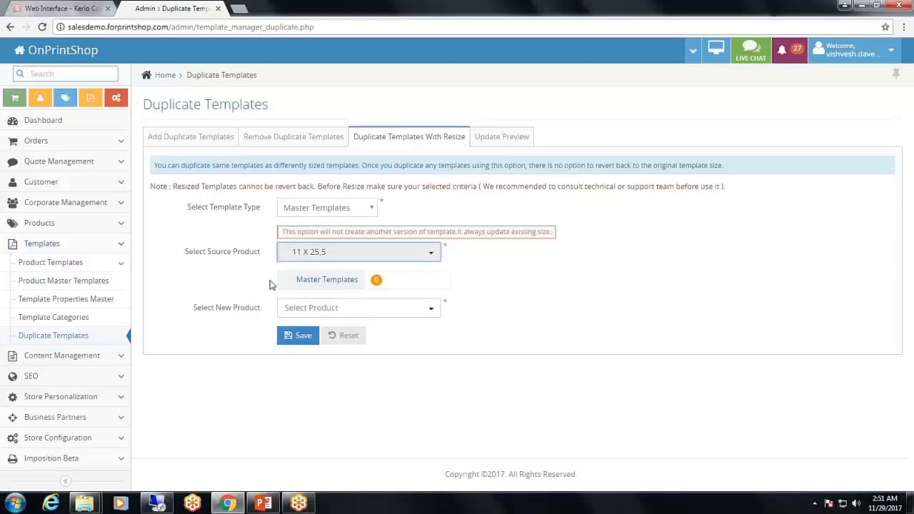
pyautogui.doubleClick(377, 280)
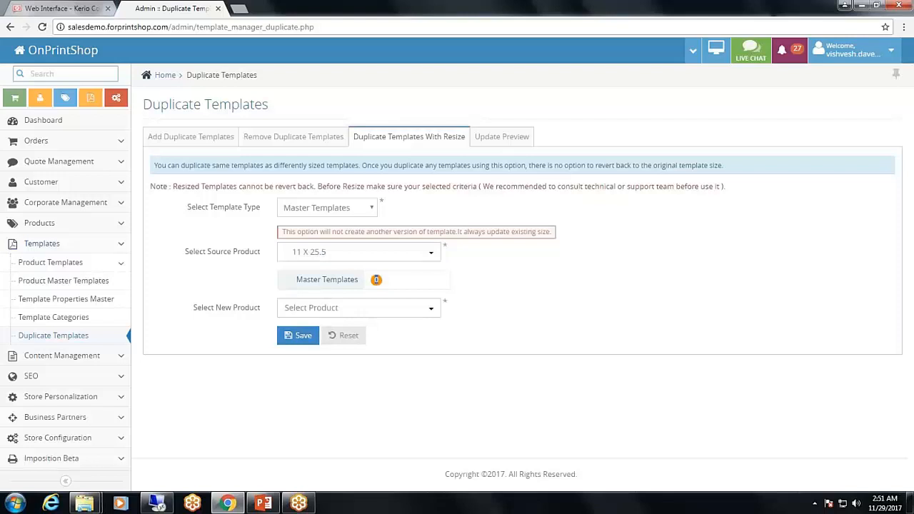
pyautogui.click(388, 313)
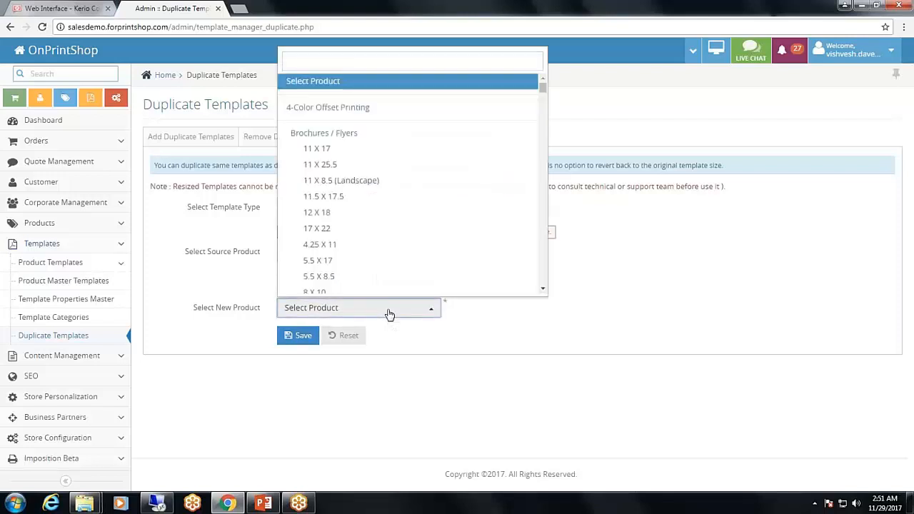
pyautogui.click(379, 293)
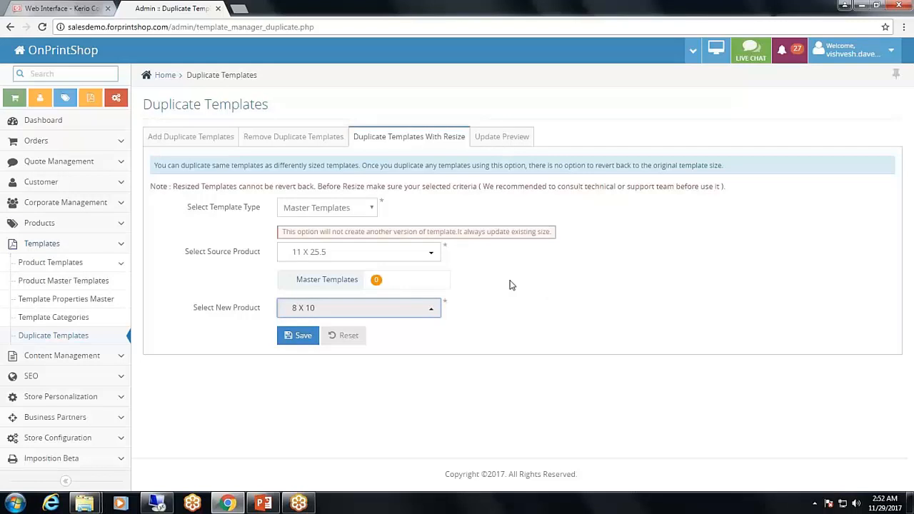
# - Start a new version of the Mouse-Pad Special Airfare template from the product master templates
pyautogui.click(60, 281)
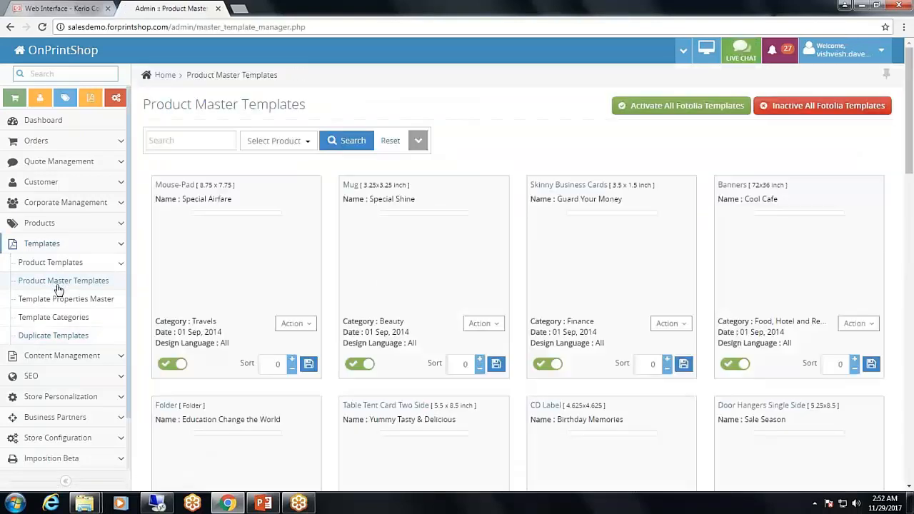
pyautogui.click(293, 324)
pyautogui.click(262, 406)
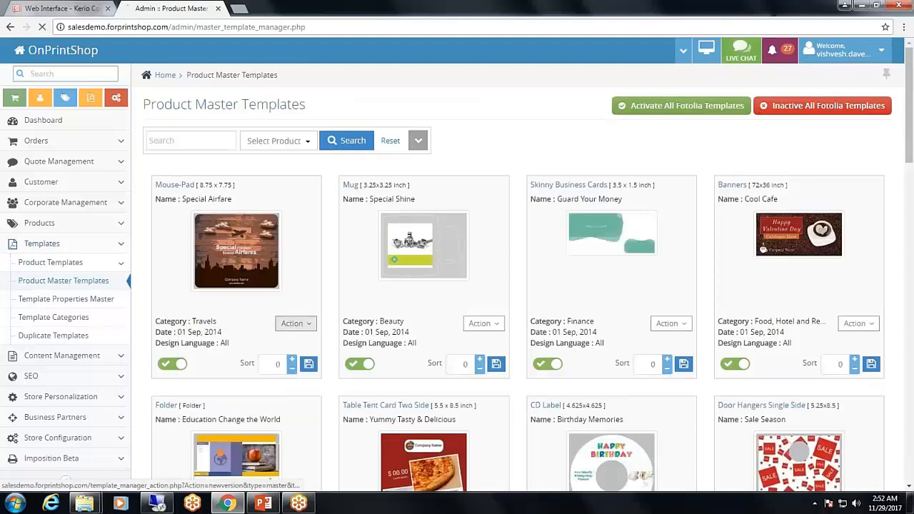